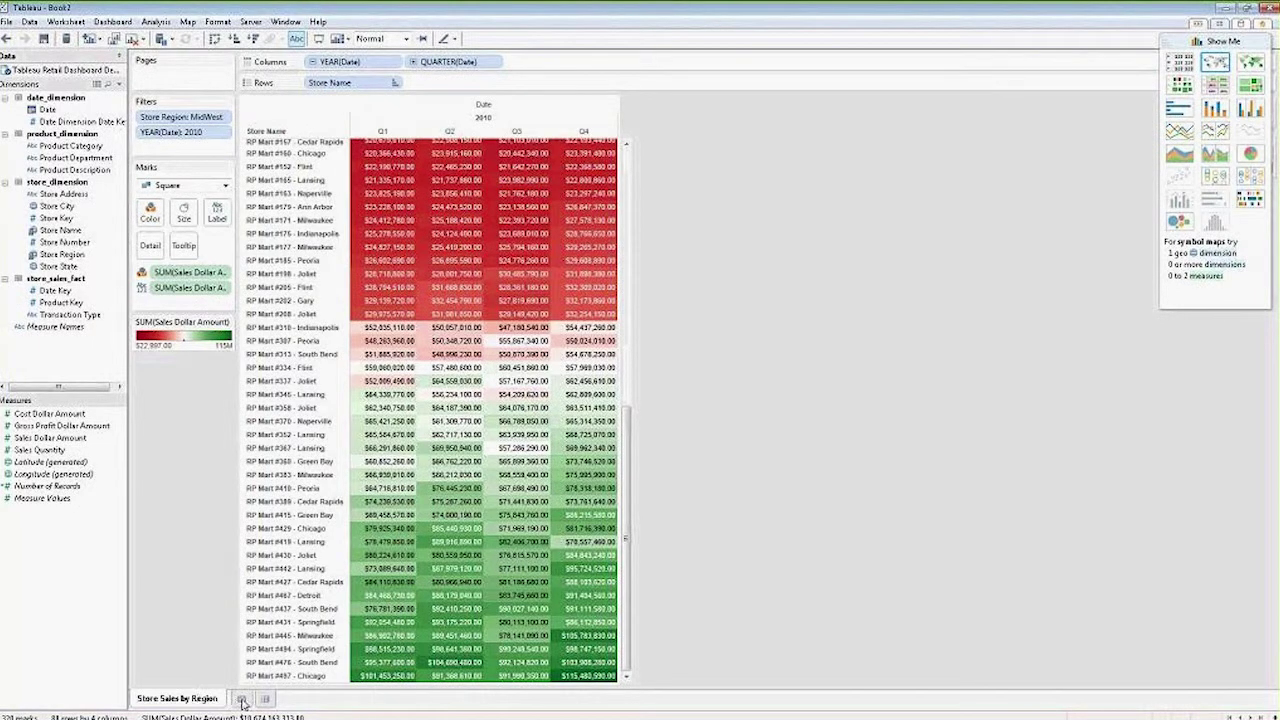
Step: Add a new blank worksheet, Sheet 2, beside the Store Sales by Region sheet
click(240, 699)
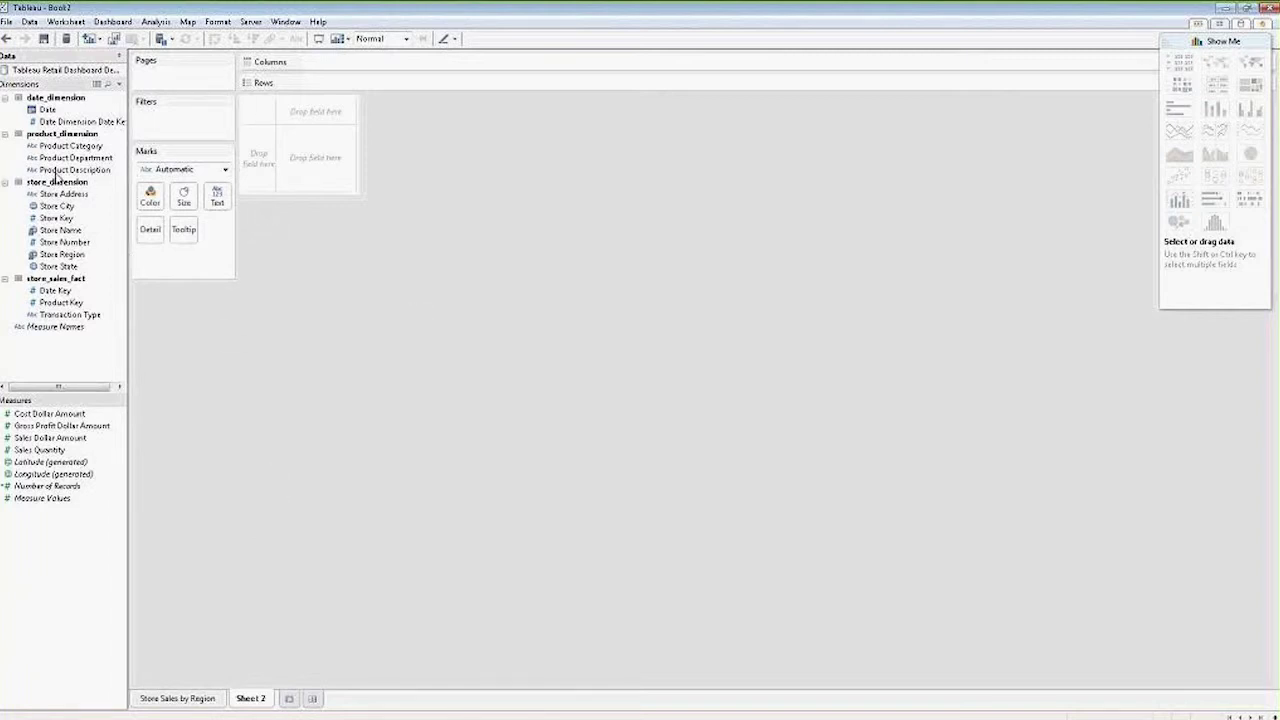
Step: Chart summed Gross Profit Dollar Amount per Product Description as bars, and put Product Description on Filters
drag(62, 170, 260, 170)
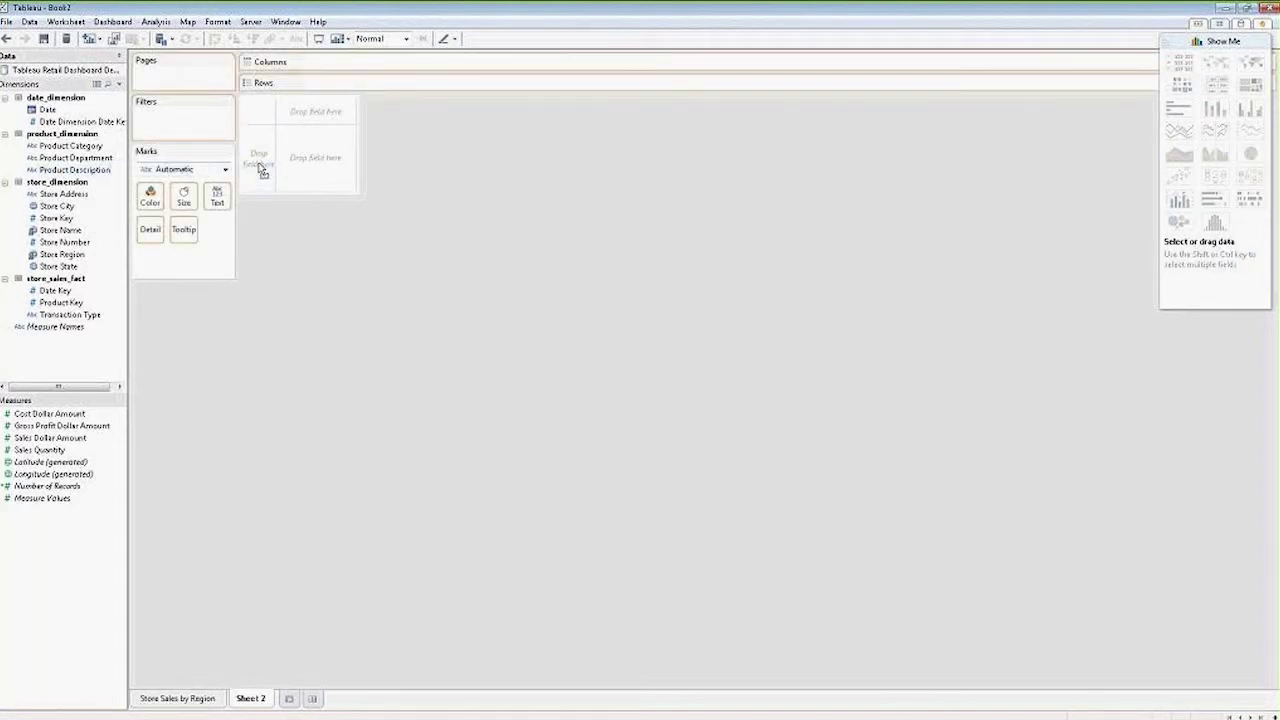
drag(260, 170, 262, 170)
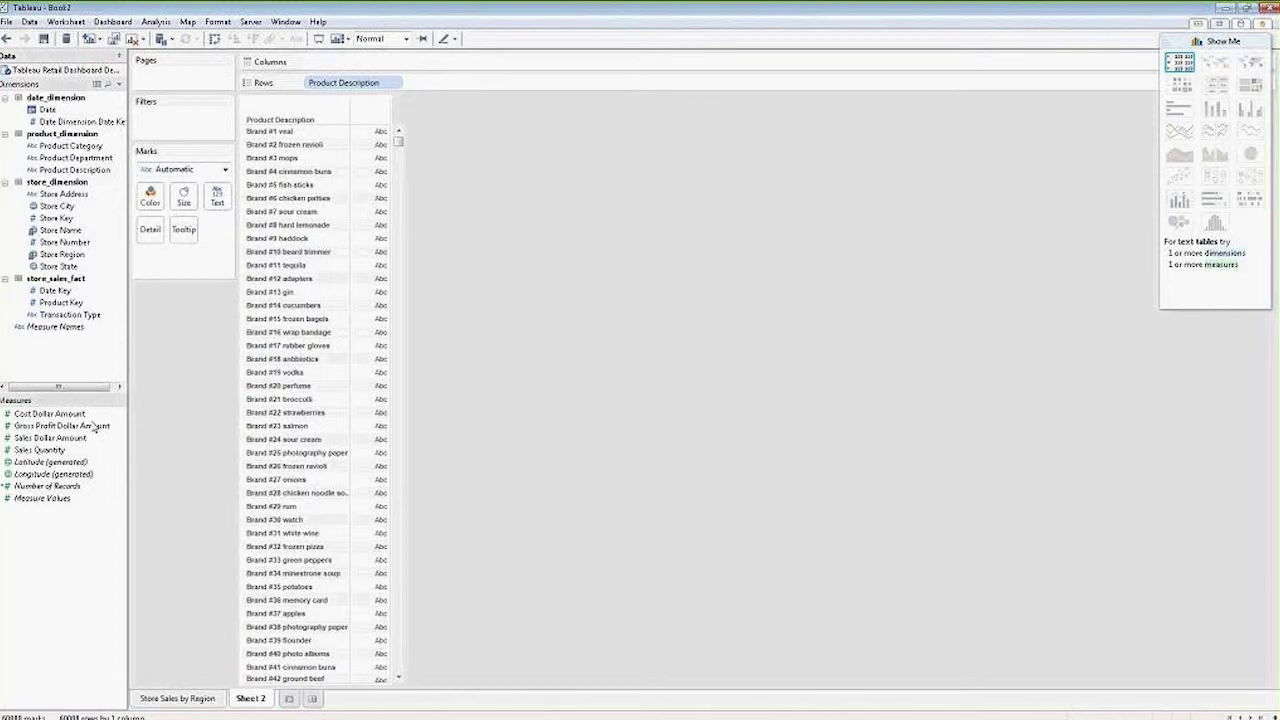
drag(60, 430, 482, 63)
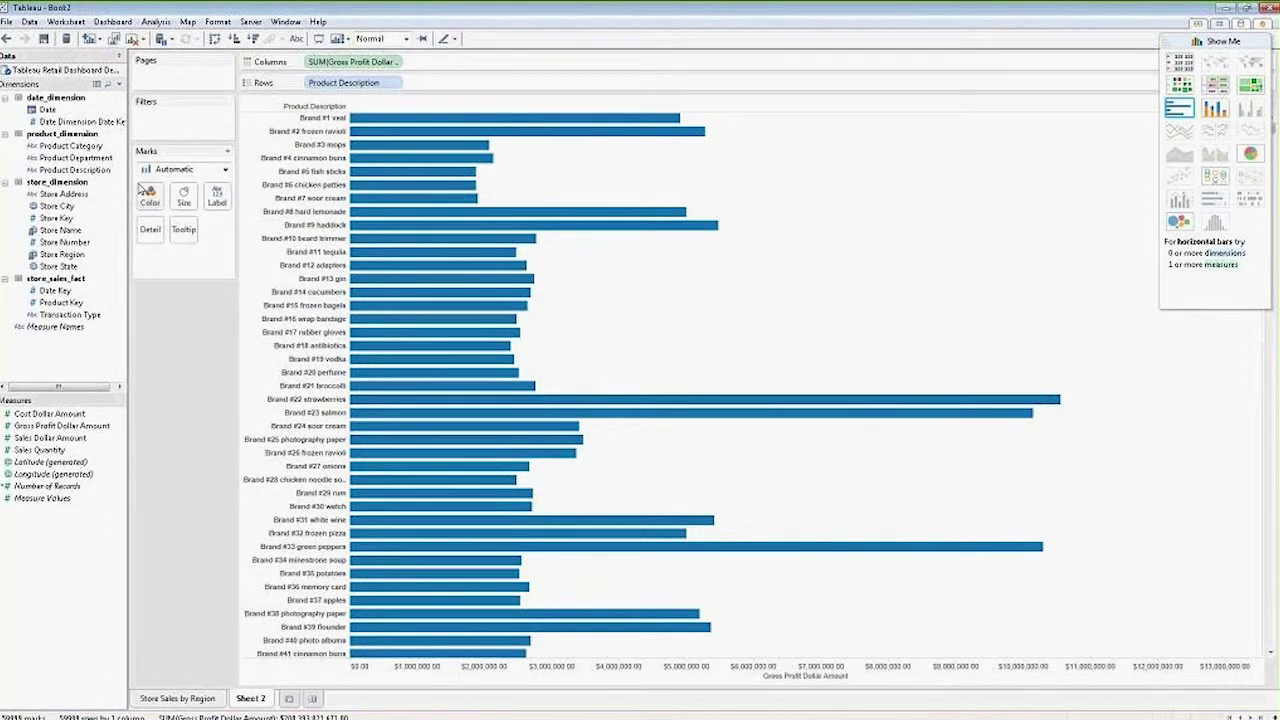
drag(75, 170, 184, 126)
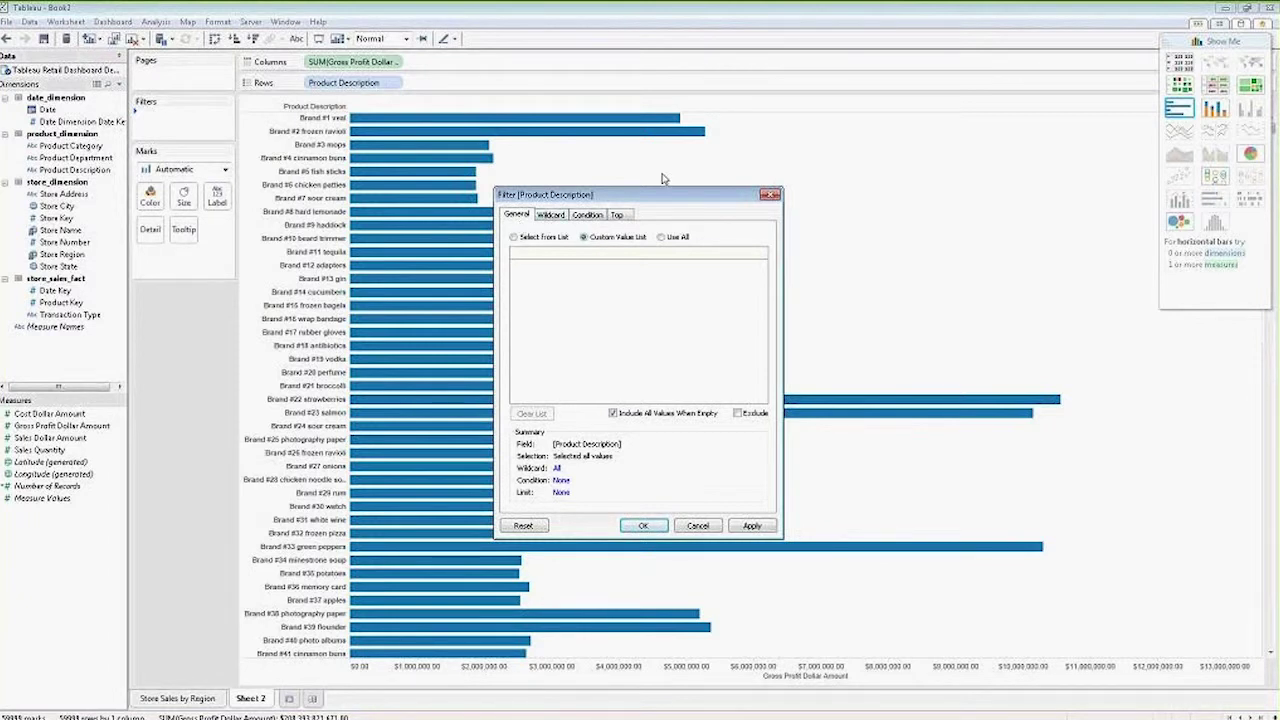
Step: Filter Product Description to the Top 10 by Sum of Gross Profit Dollar Amount
click(620, 216)
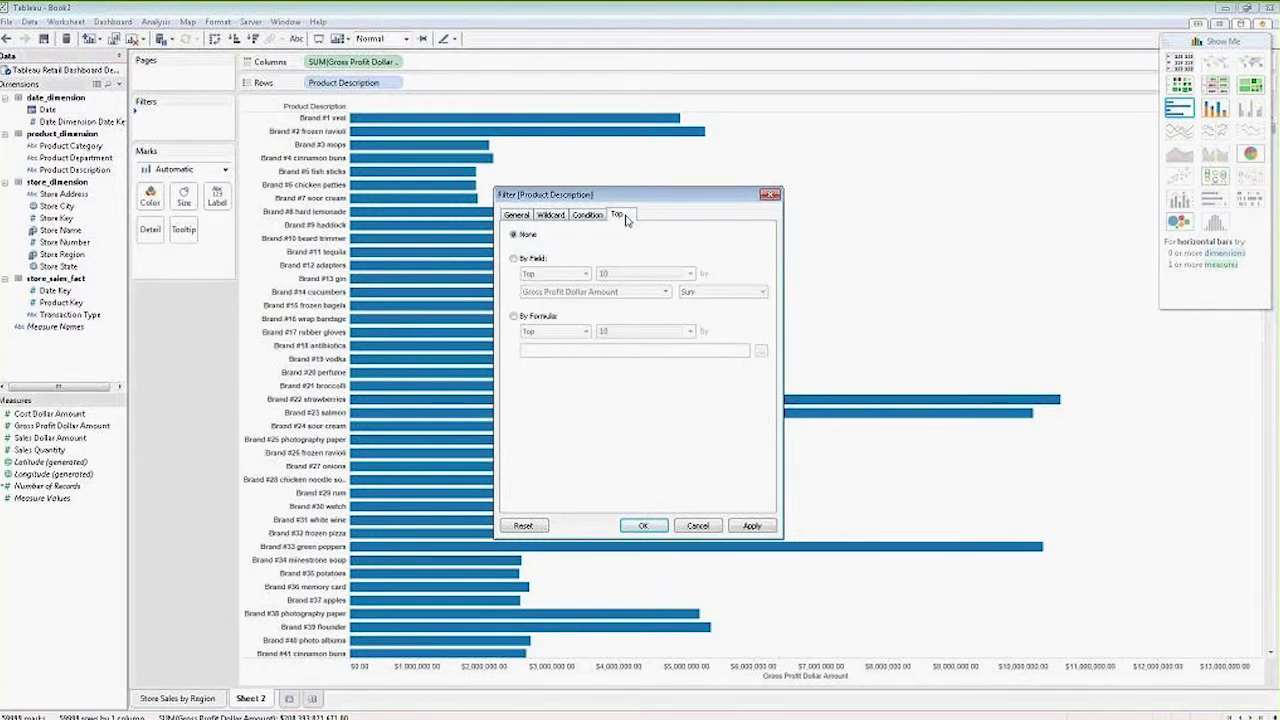
click(514, 259)
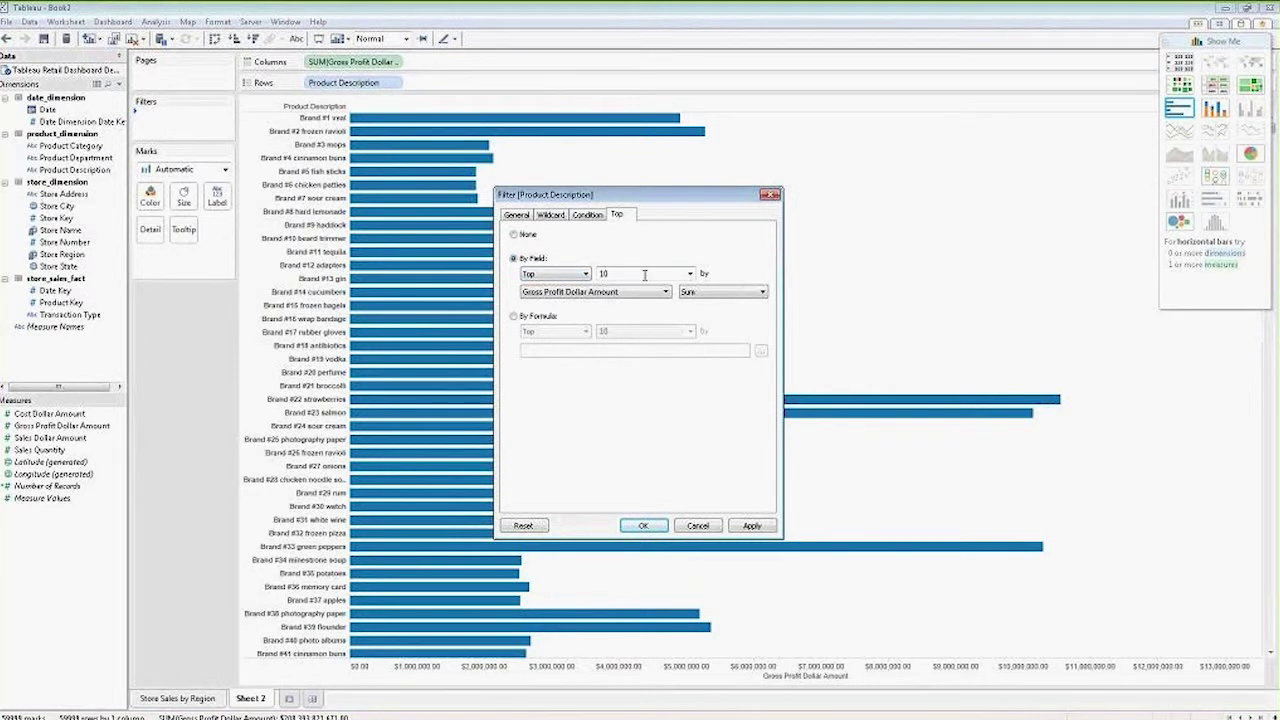
click(689, 274)
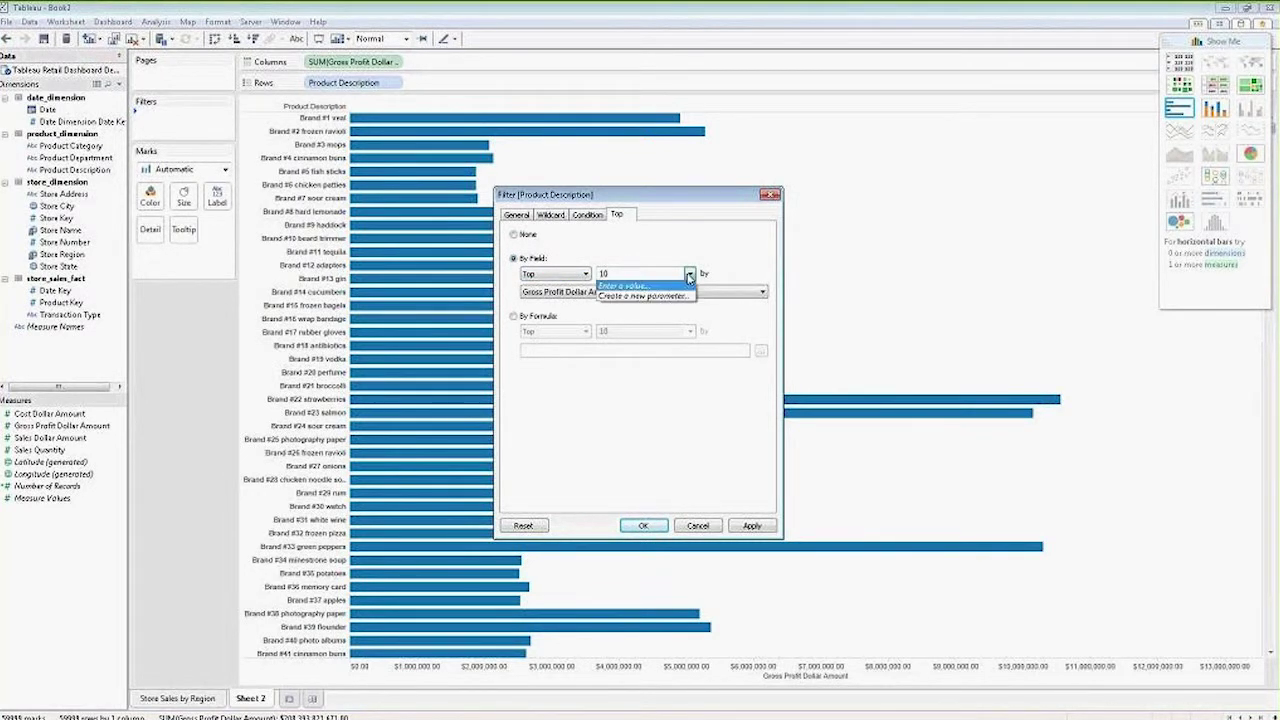
click(648, 270)
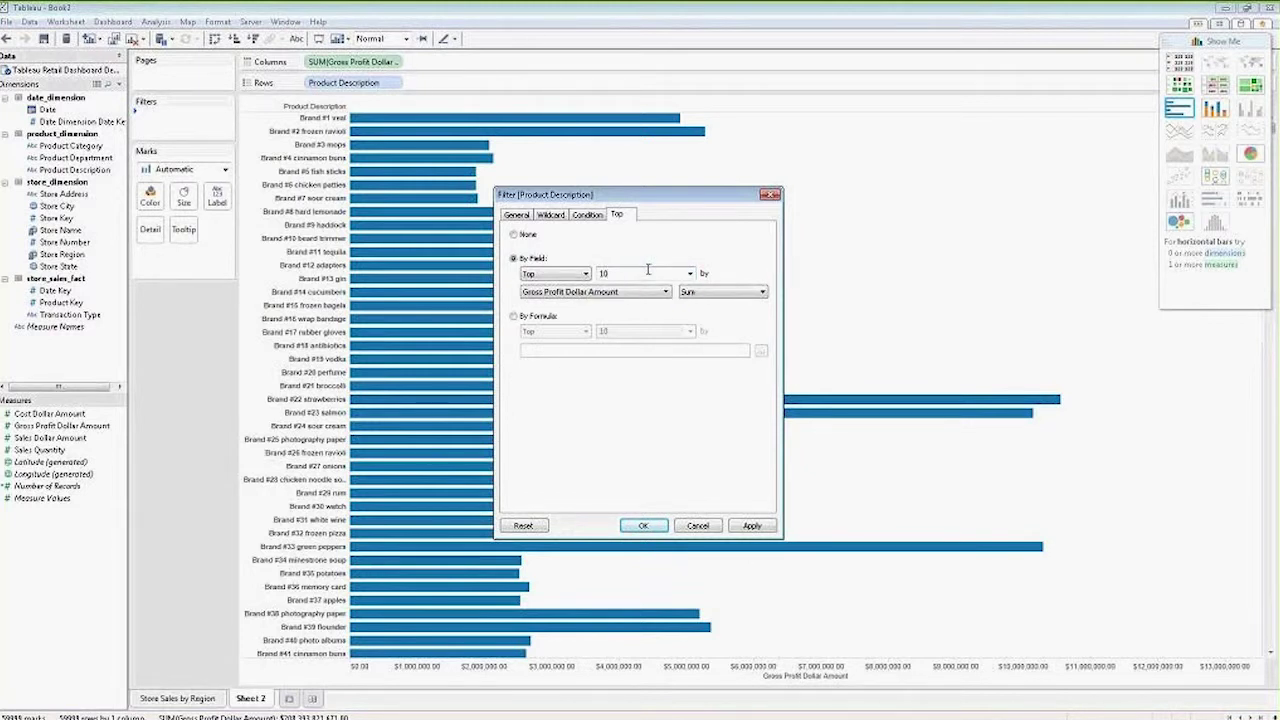
key(Tab)
click(659, 298)
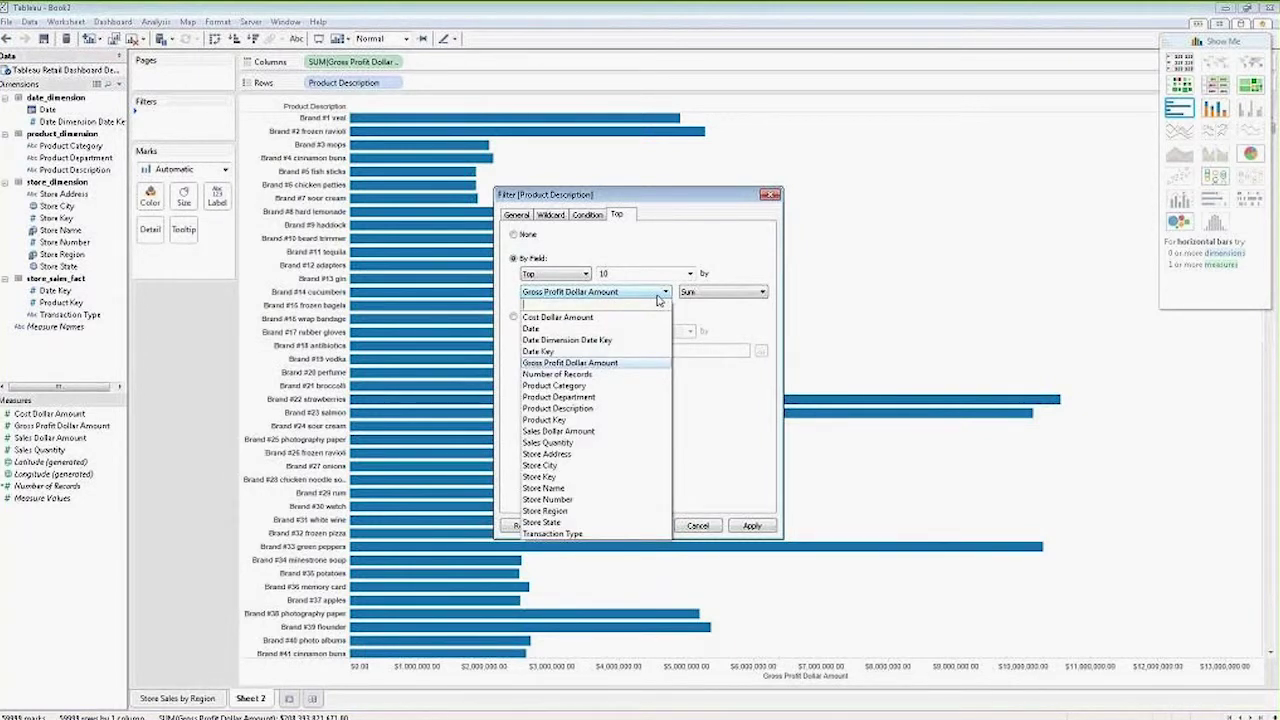
click(659, 298)
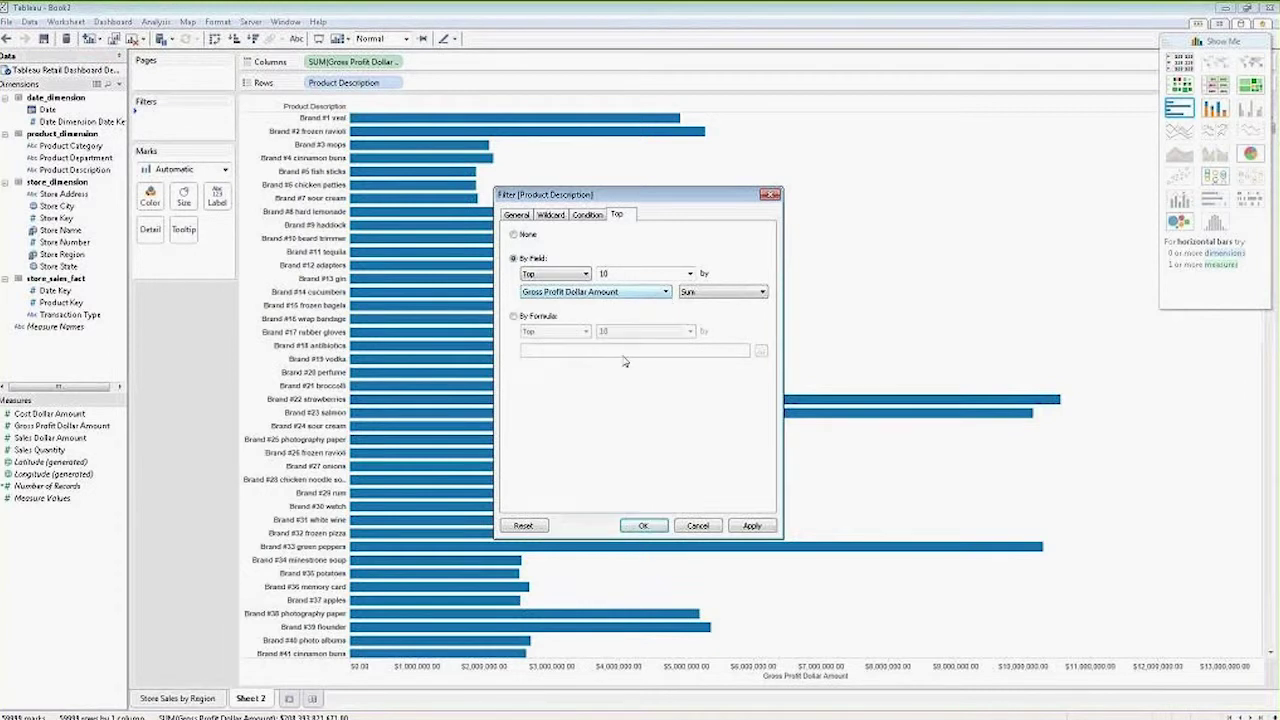
click(643, 527)
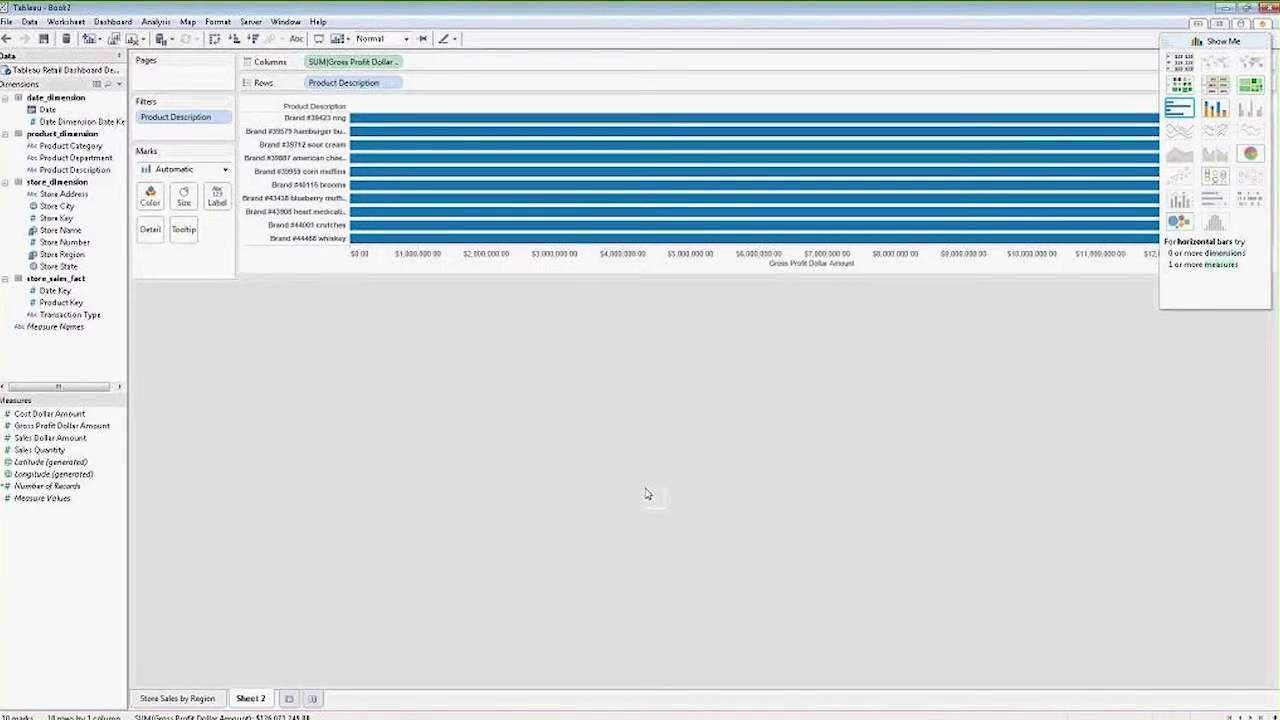
Step: Convert the ten-product bar chart into a green treemap from Show Me
mouse_move(505, 246)
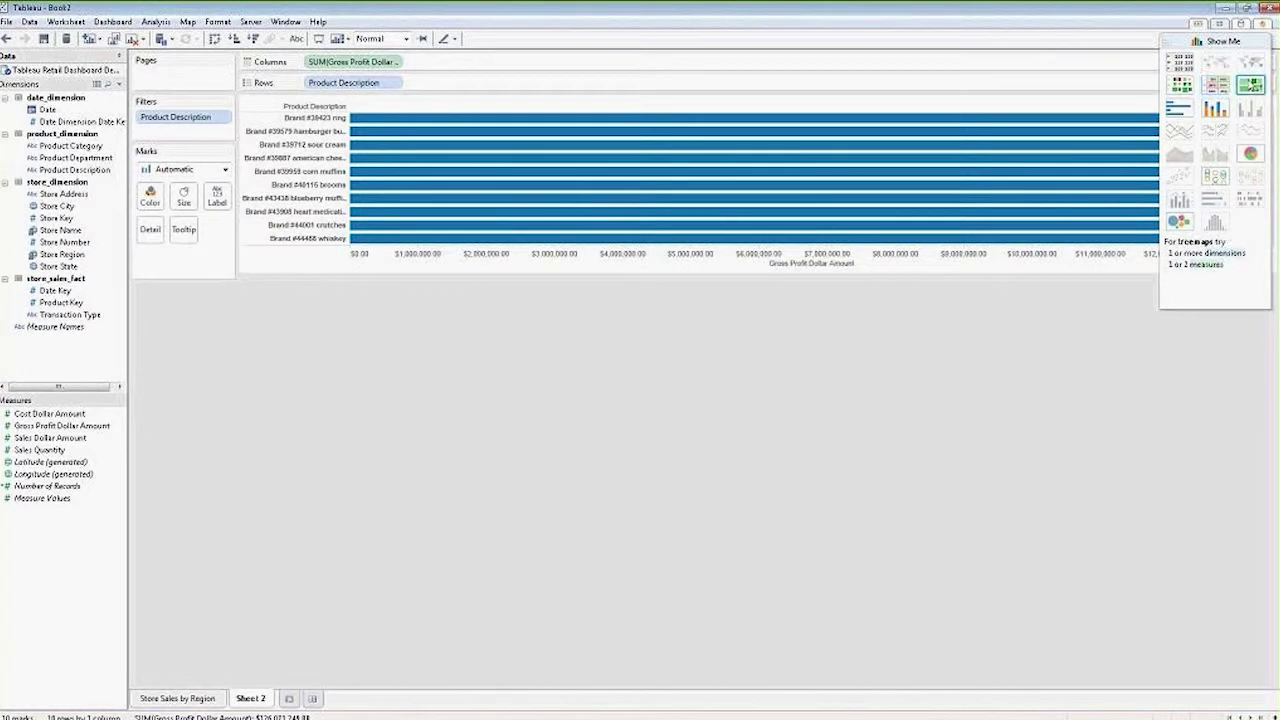
click(1251, 86)
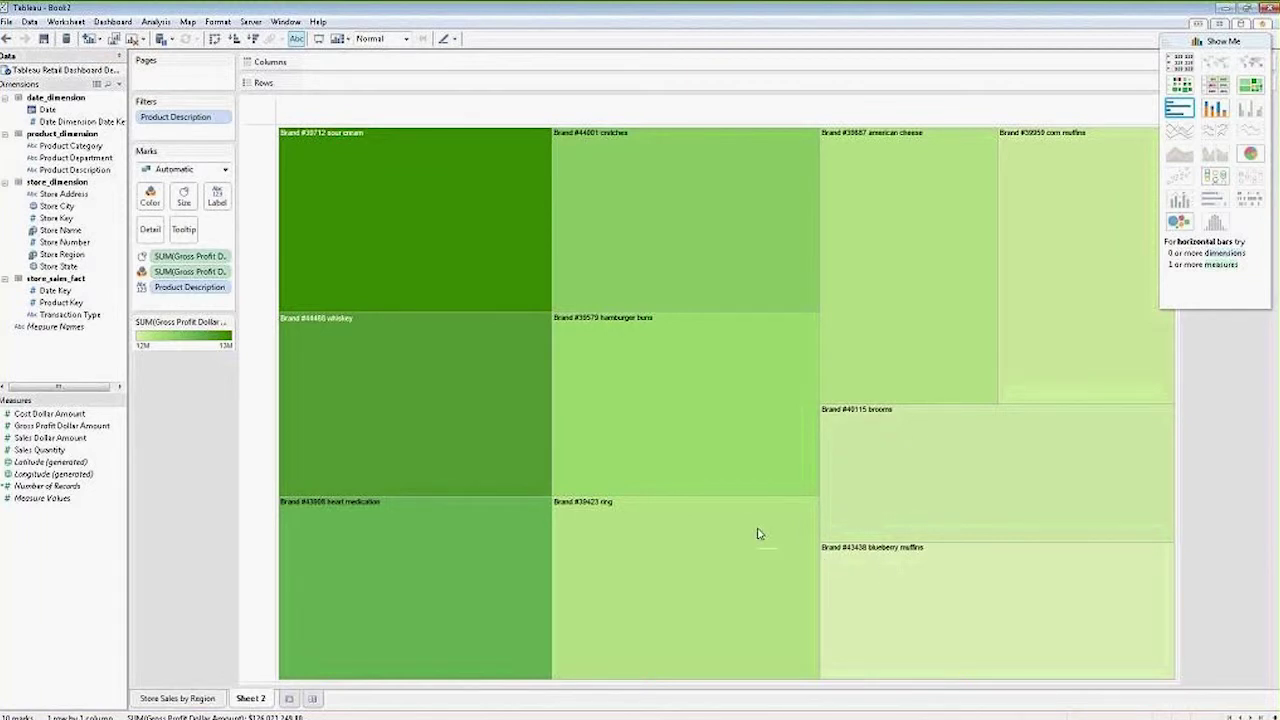
Step: Add Product Department and Gross Profit Dollar Amount to the treemap tile labels
mouse_move(757, 533)
mouse_move(1155, 640)
mouse_move(454, 234)
mouse_move(327, 318)
click(65, 161)
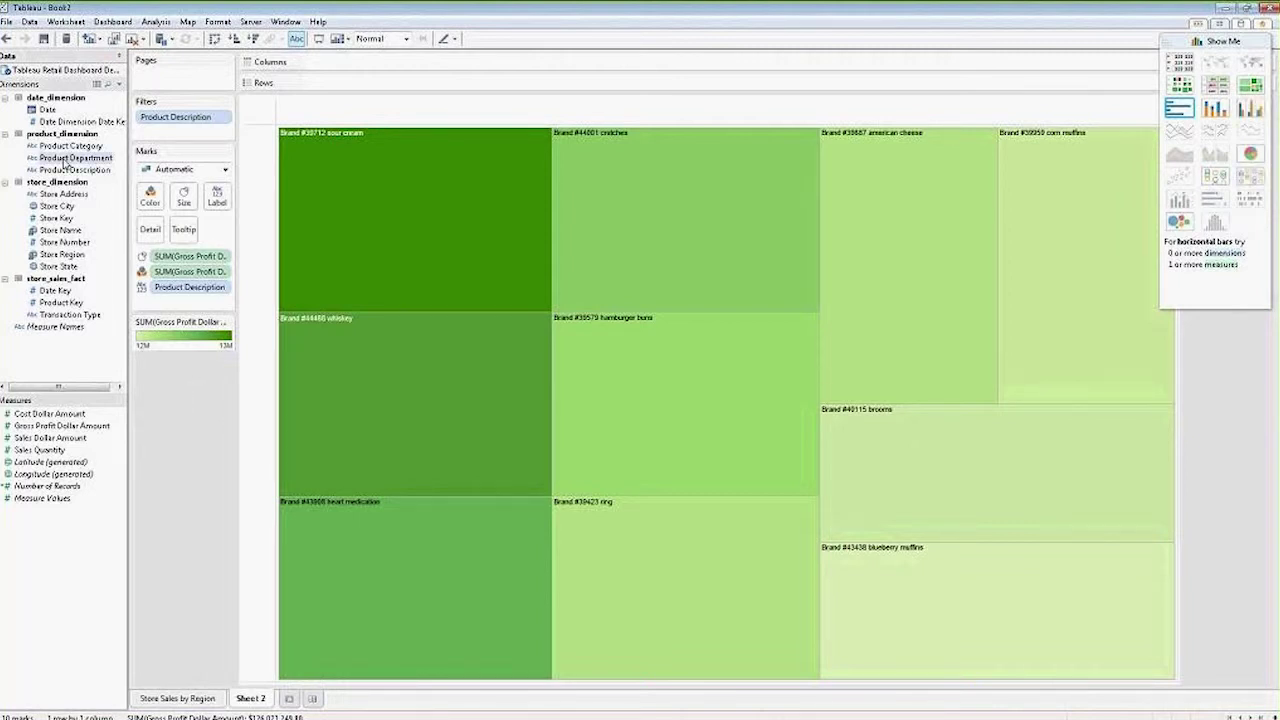
drag(65, 161, 218, 200)
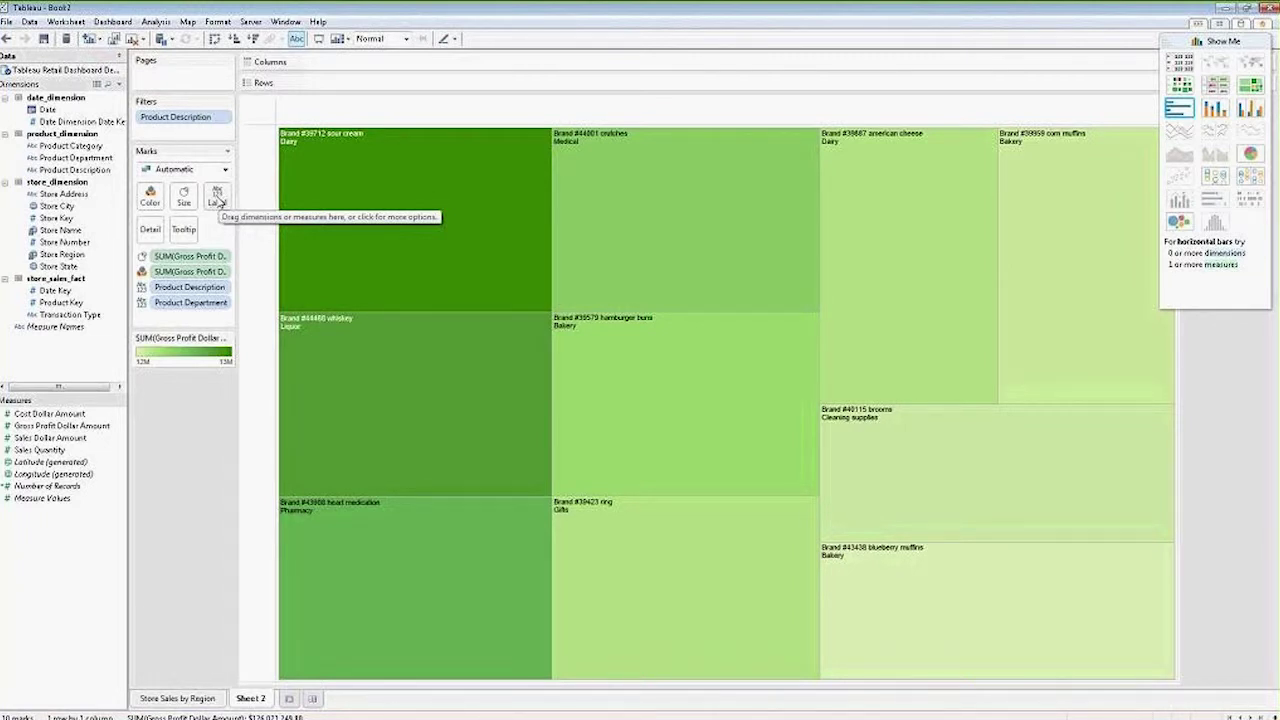
drag(80, 426, 222, 200)
Step: Add summed Sales Quantity and Cost Dollar Amount to the treemap tooltips
mouse_move(435, 199)
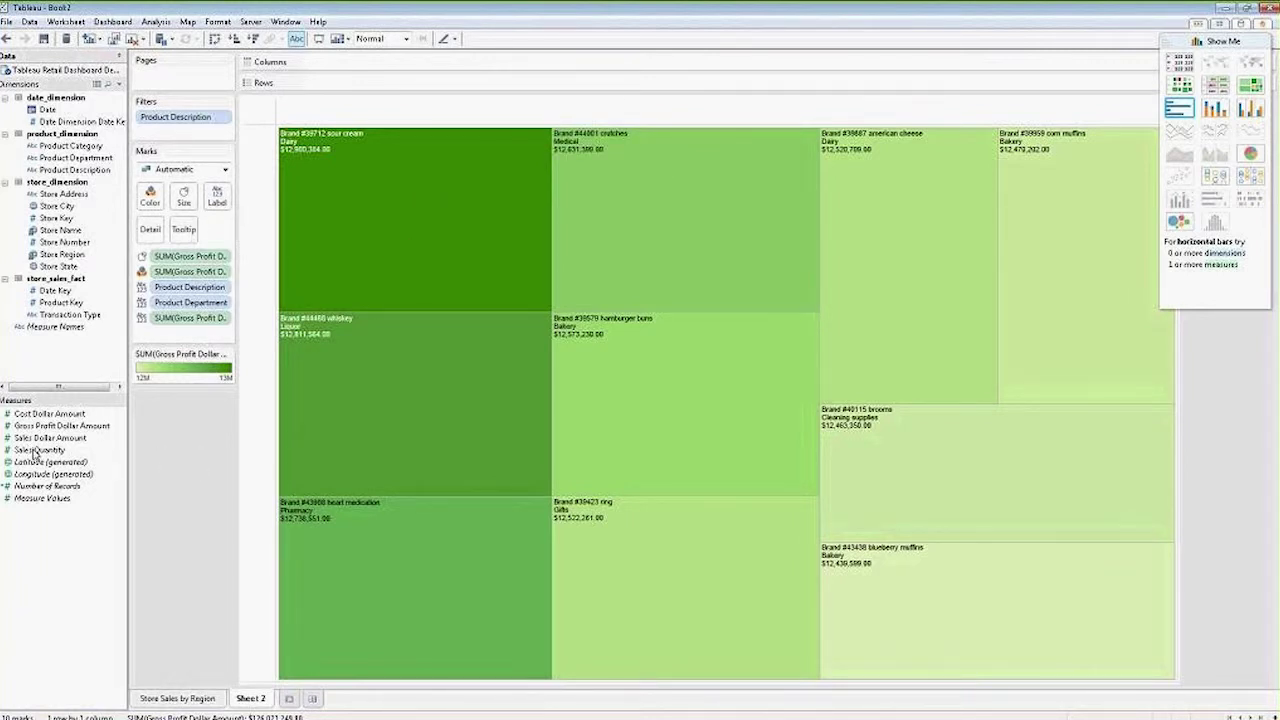
drag(38, 451, 192, 231)
drag(107, 426, 53, 440)
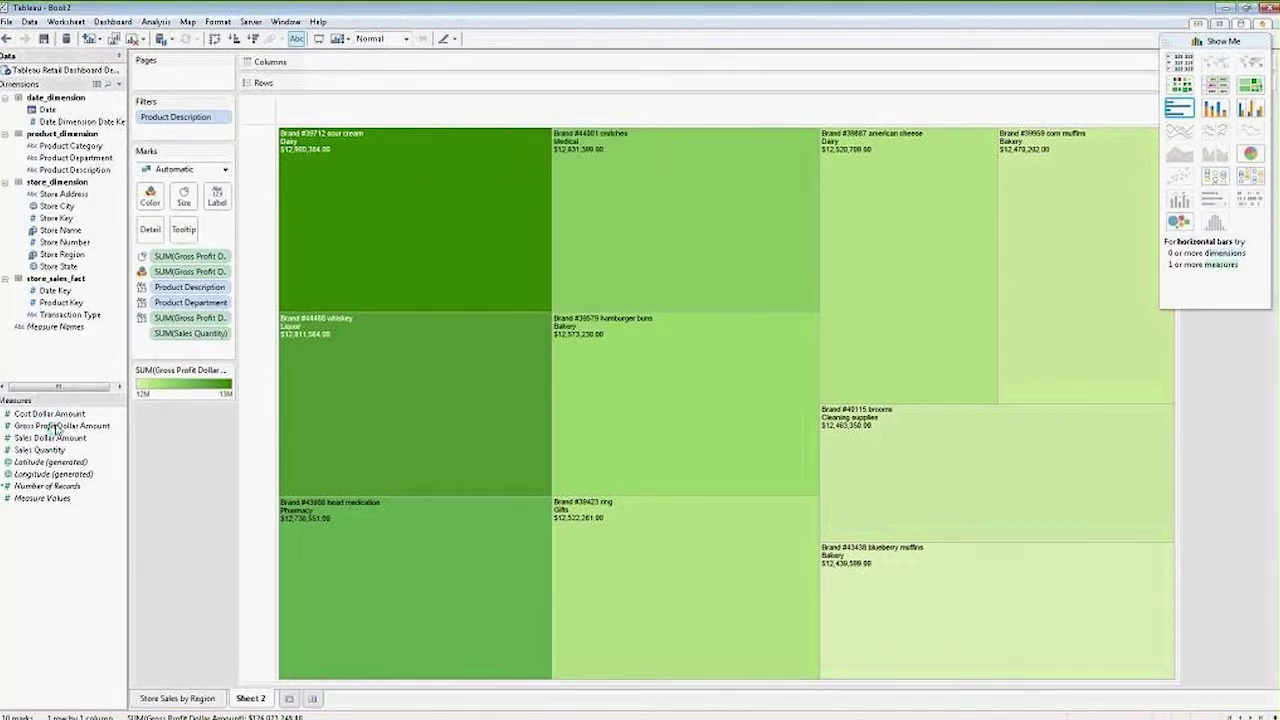
drag(55, 425, 190, 236)
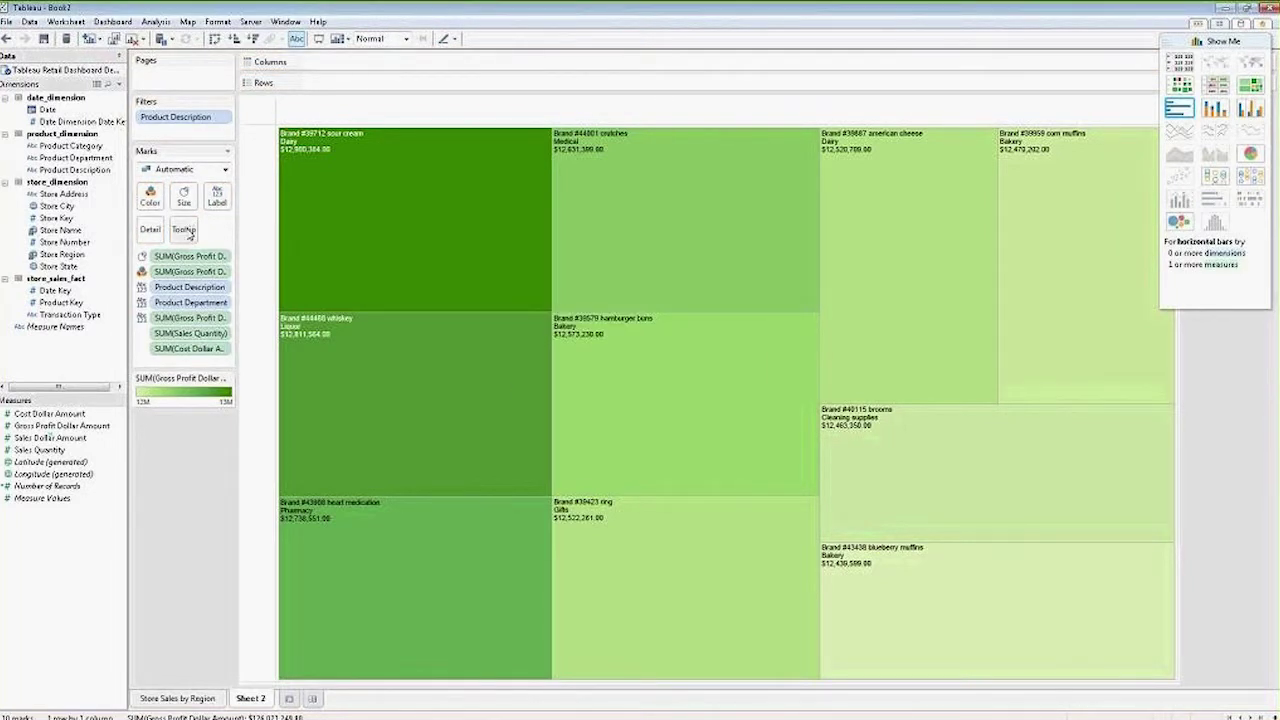
Step: Make the <Product Description> line of the tile label text bold and underlined
mouse_move(405, 231)
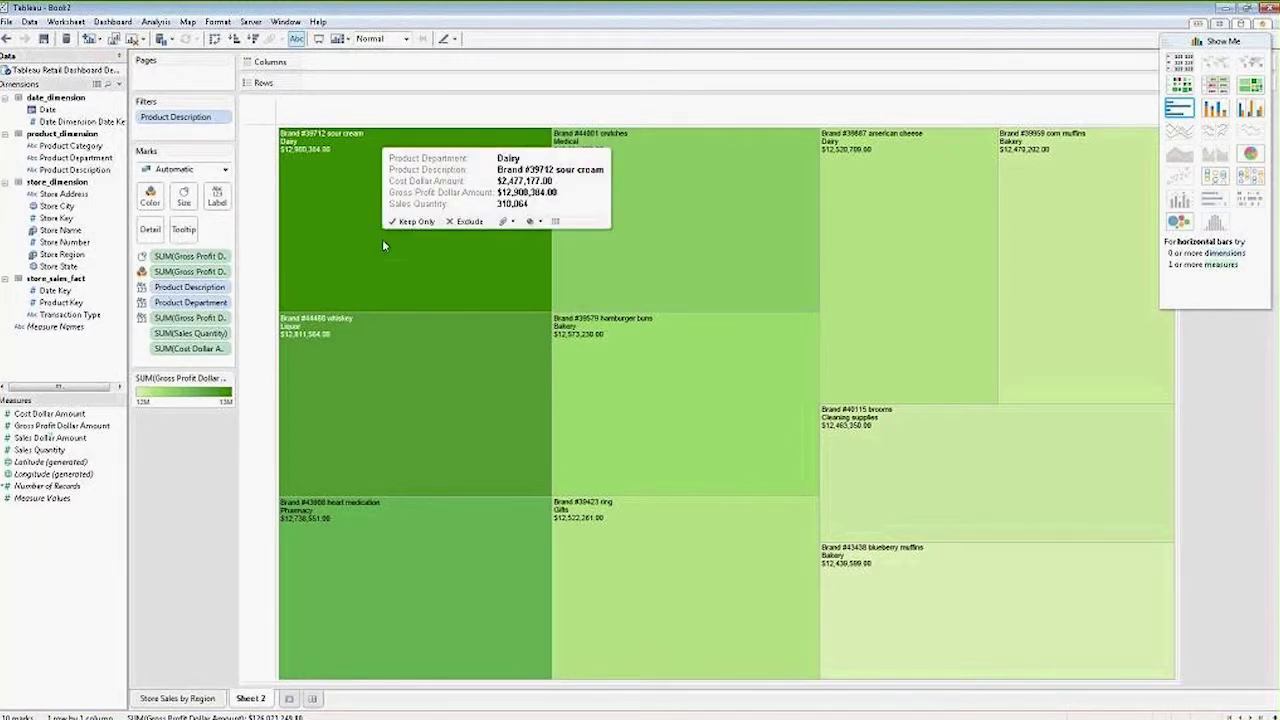
click(217, 196)
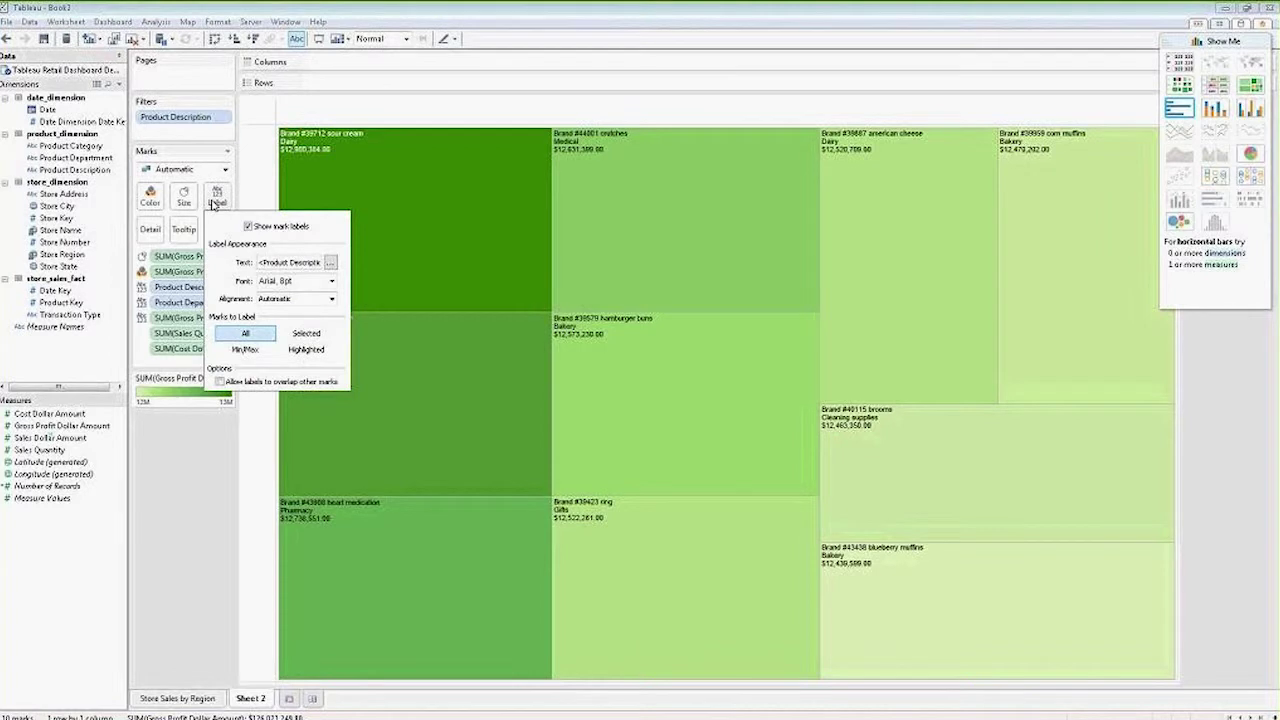
click(332, 263)
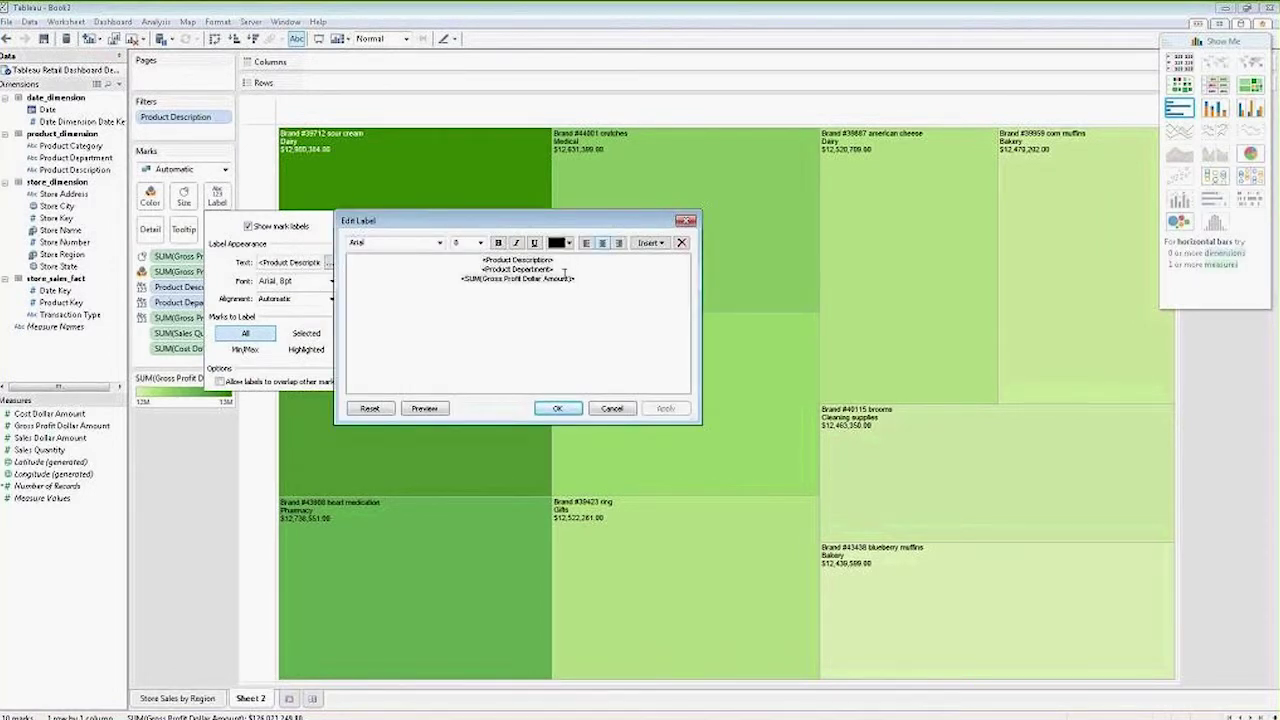
drag(576, 262, 480, 261)
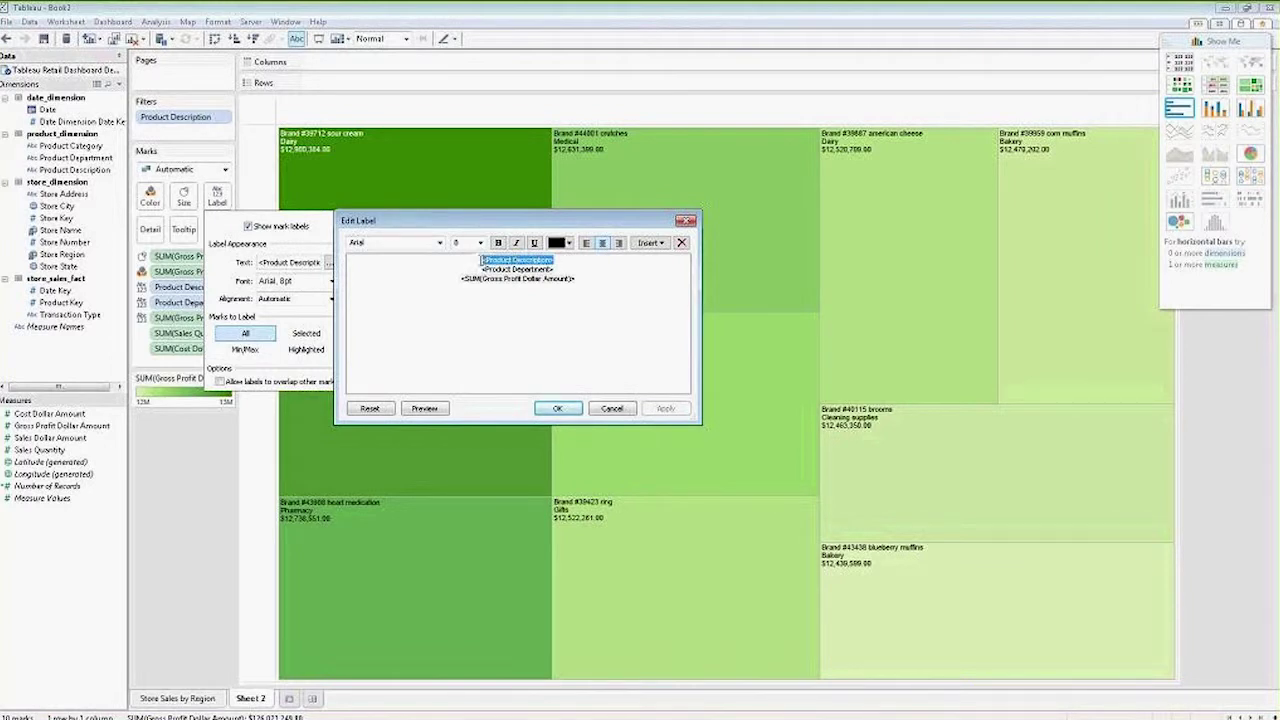
click(498, 243)
click(534, 243)
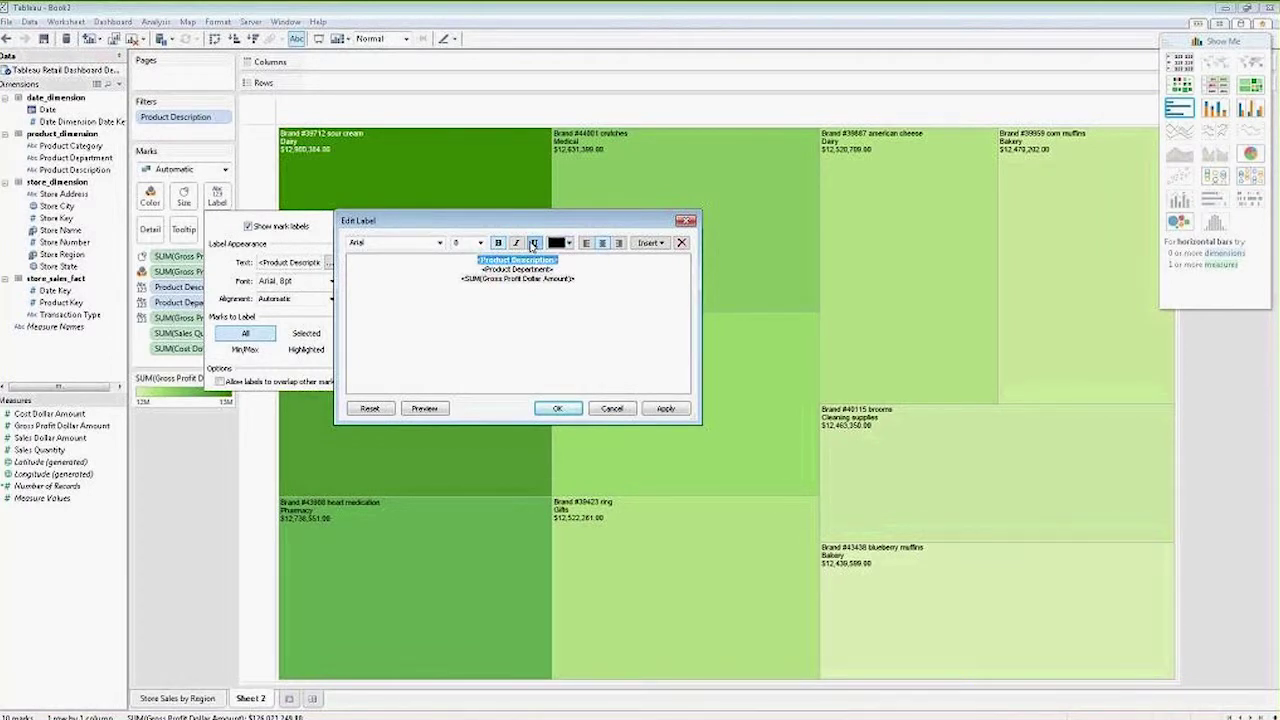
click(557, 408)
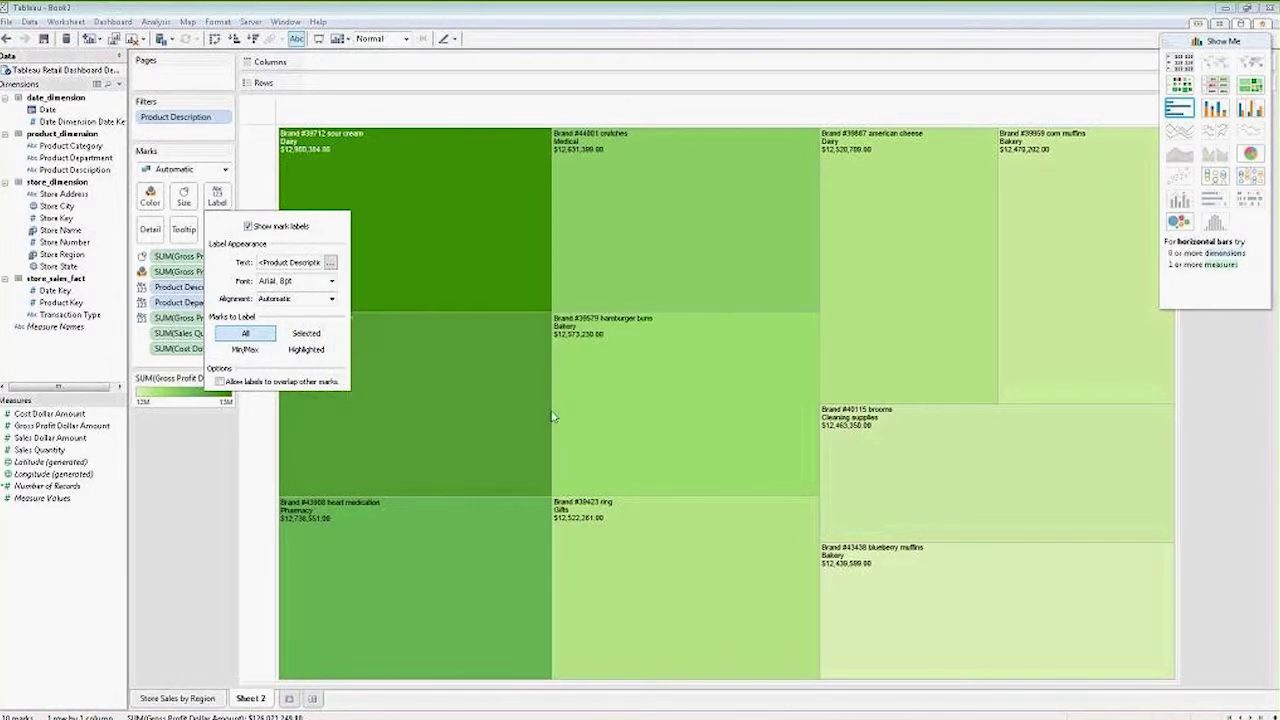
mouse_move(551, 416)
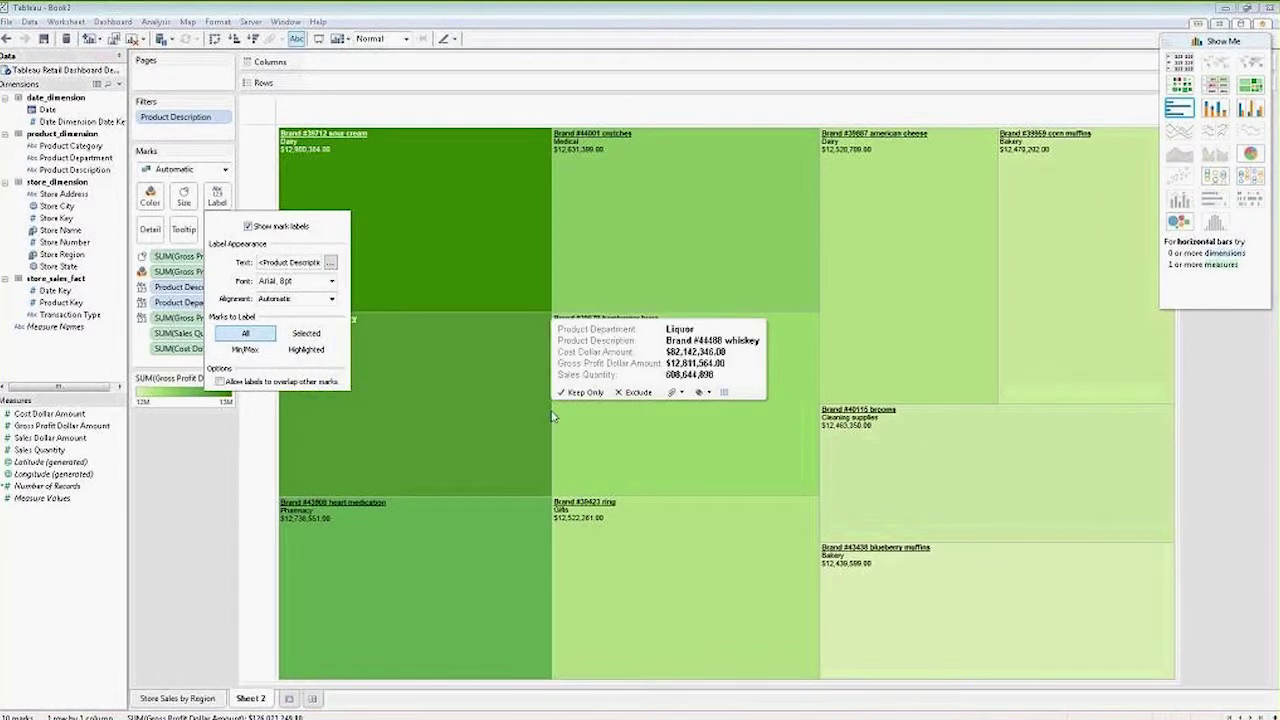
click(238, 484)
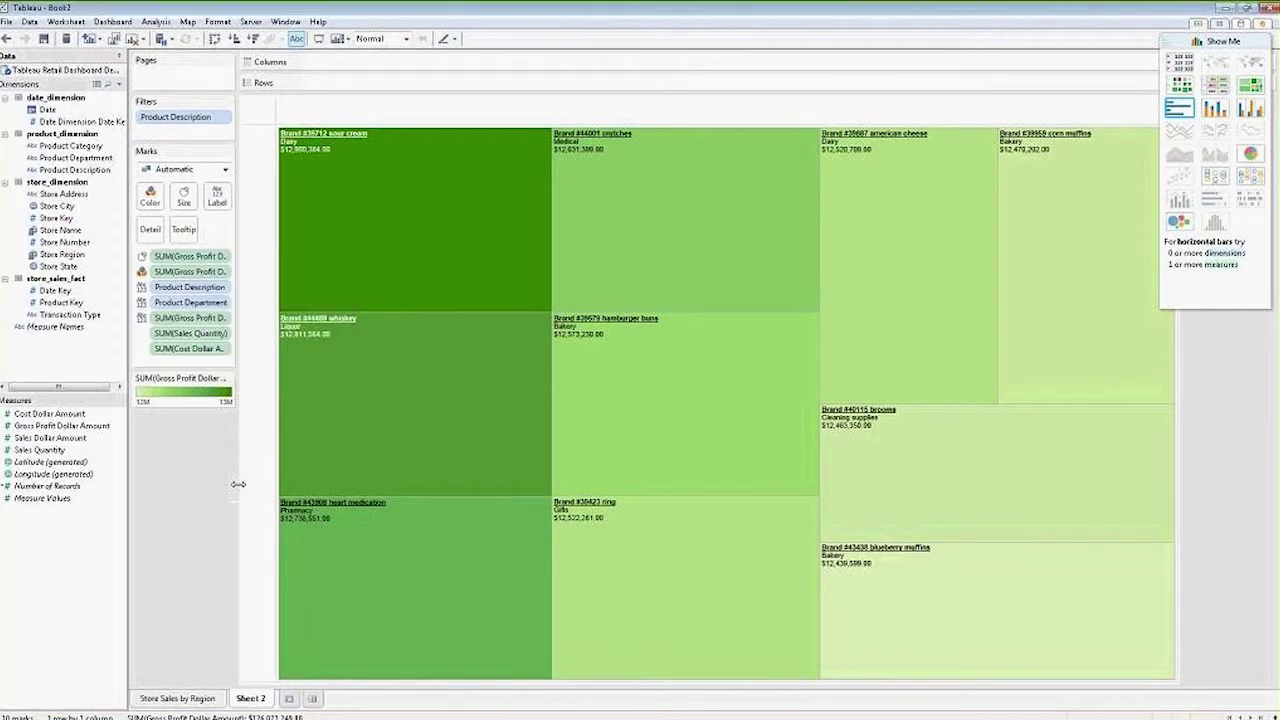
Step: Rename Sheet 2 to 'Top 10 Products by Profit'
right_click(254, 698)
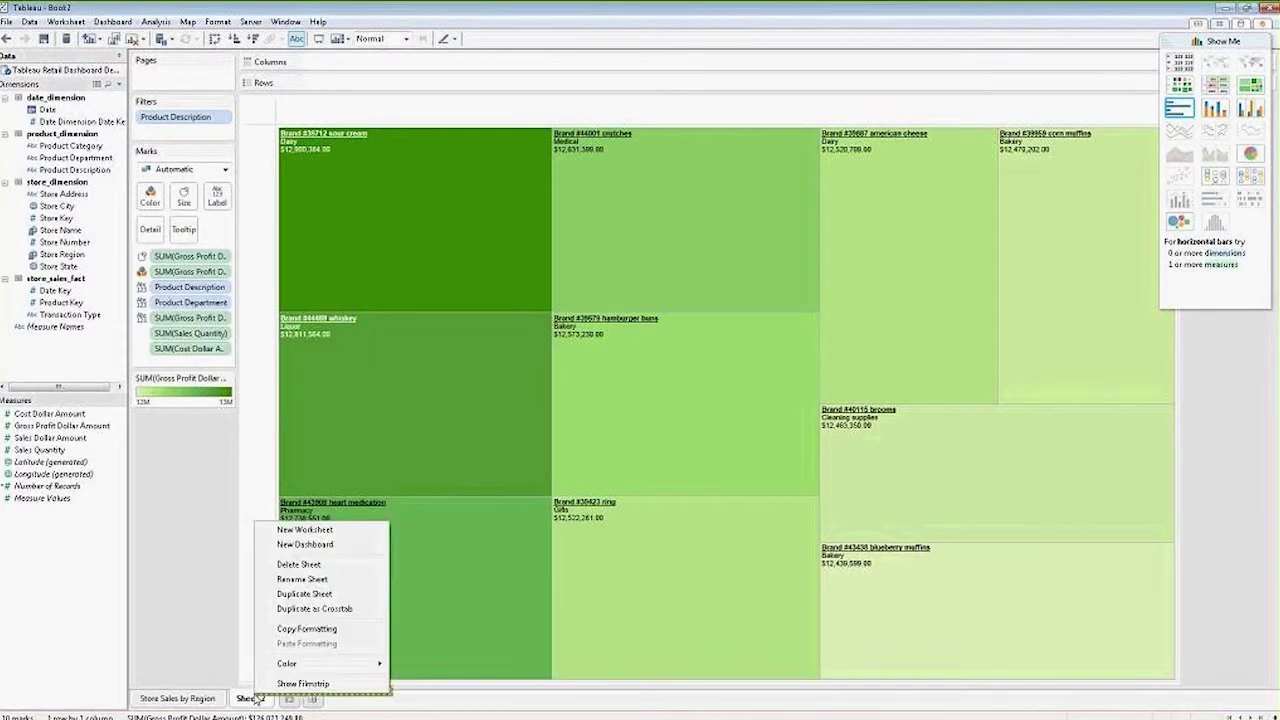
click(308, 582)
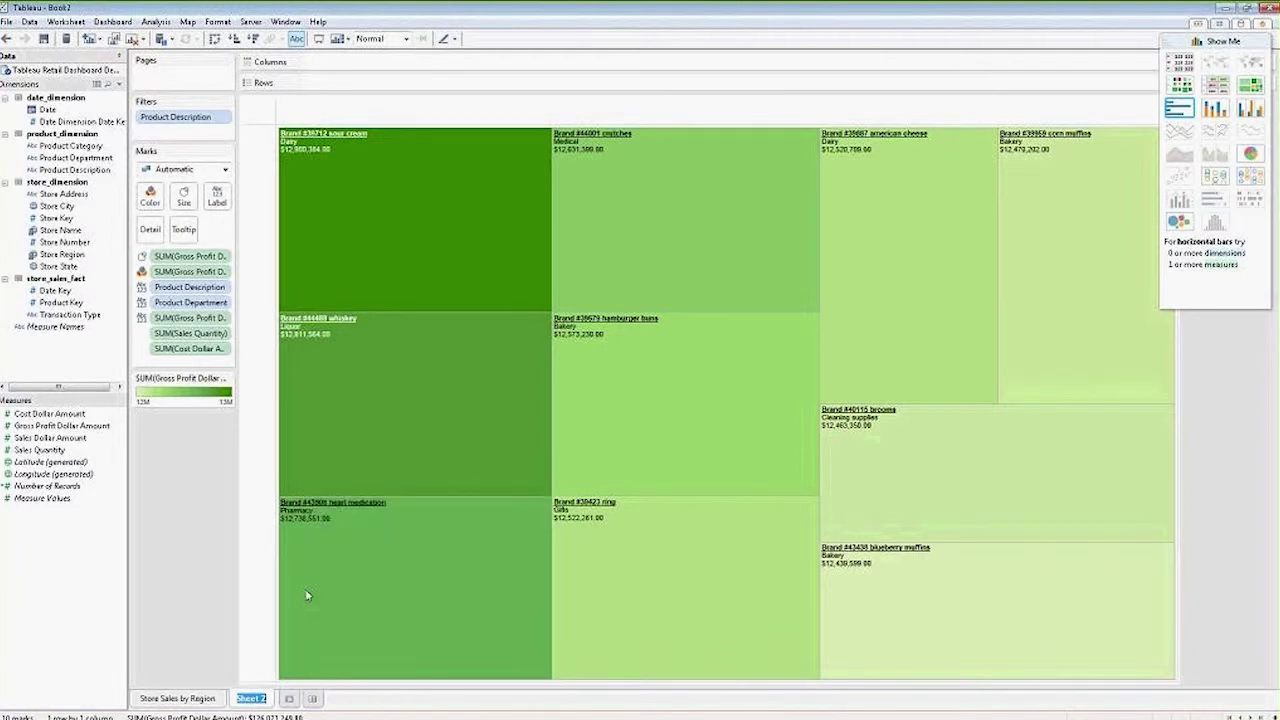
text(Top 10 Produc)
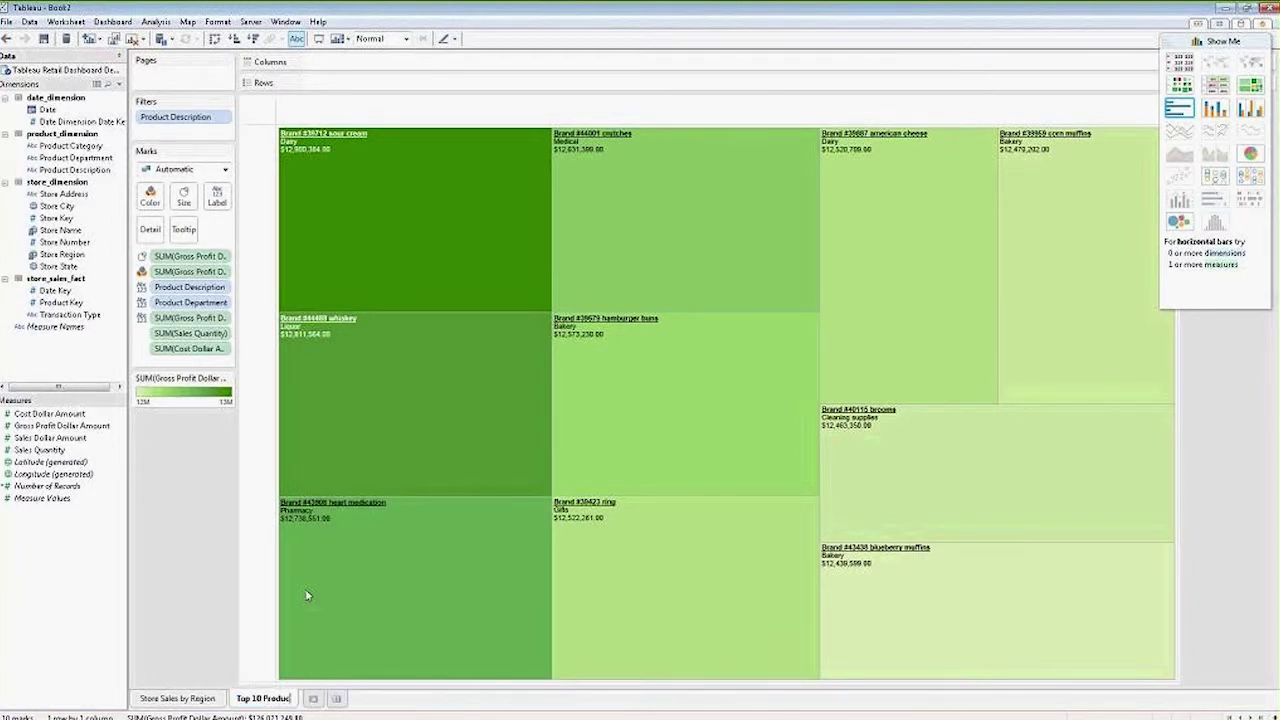
text(ts by Profit)
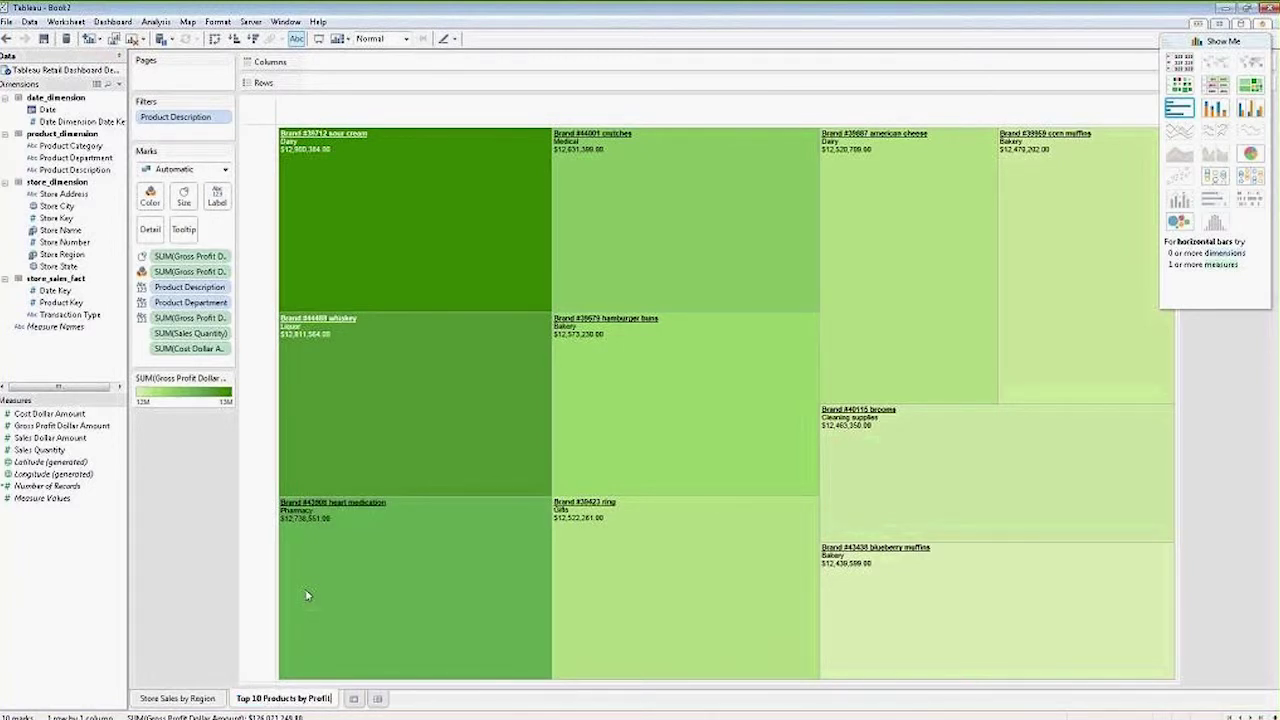